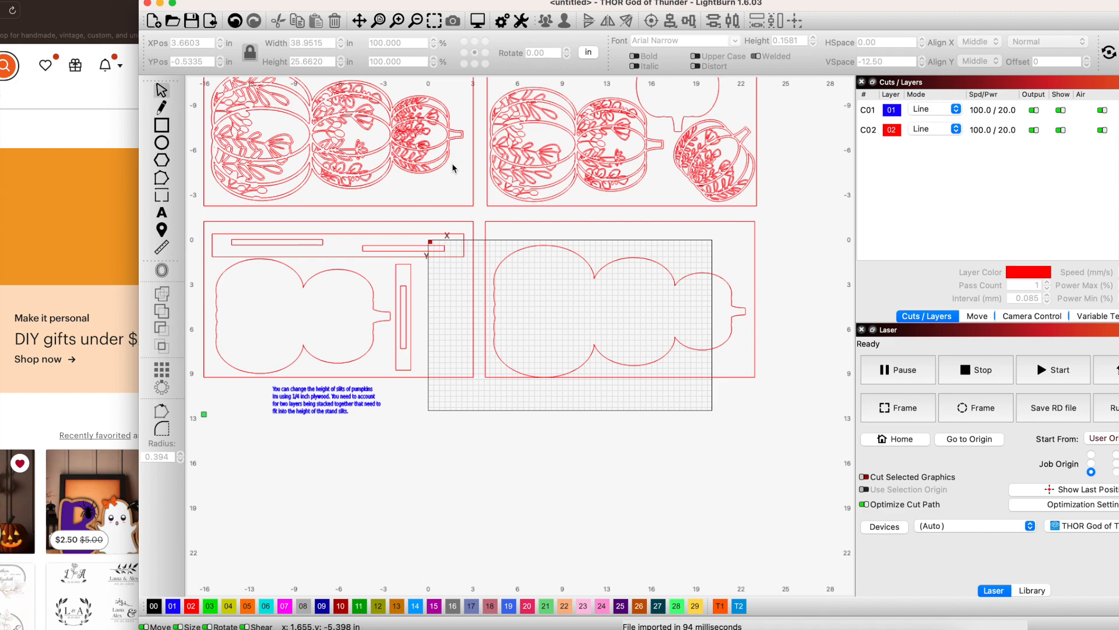
# Move the grouped design so that its upper-left pumpkin panel lies within the work area.
pyautogui.moveTo(472, 207); pyautogui.dragTo(517, 332)
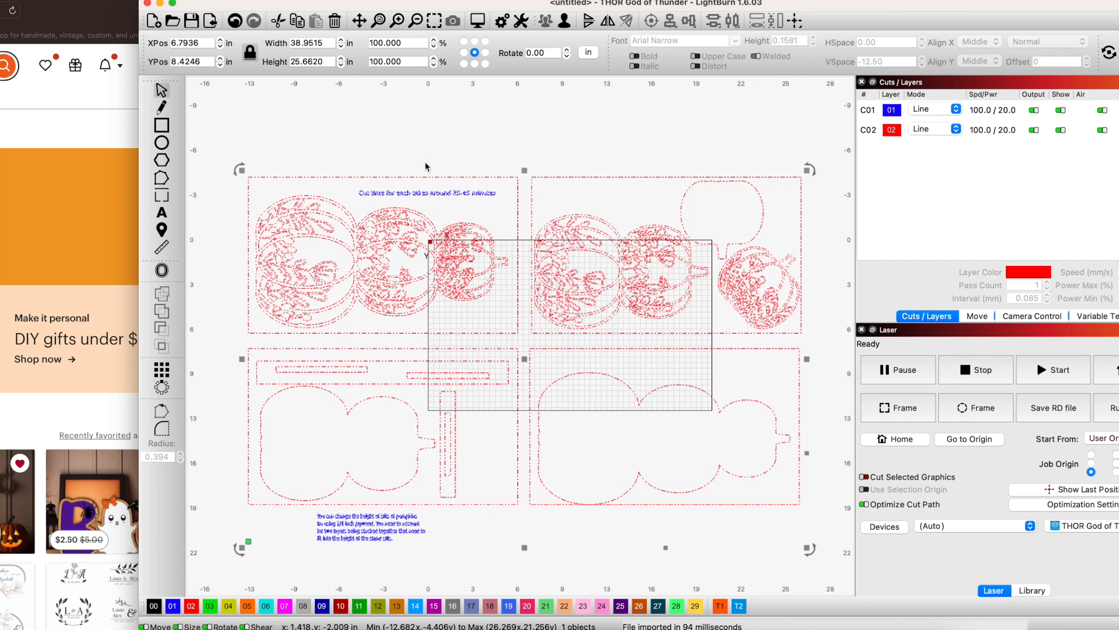
pyautogui.click(418, 136)
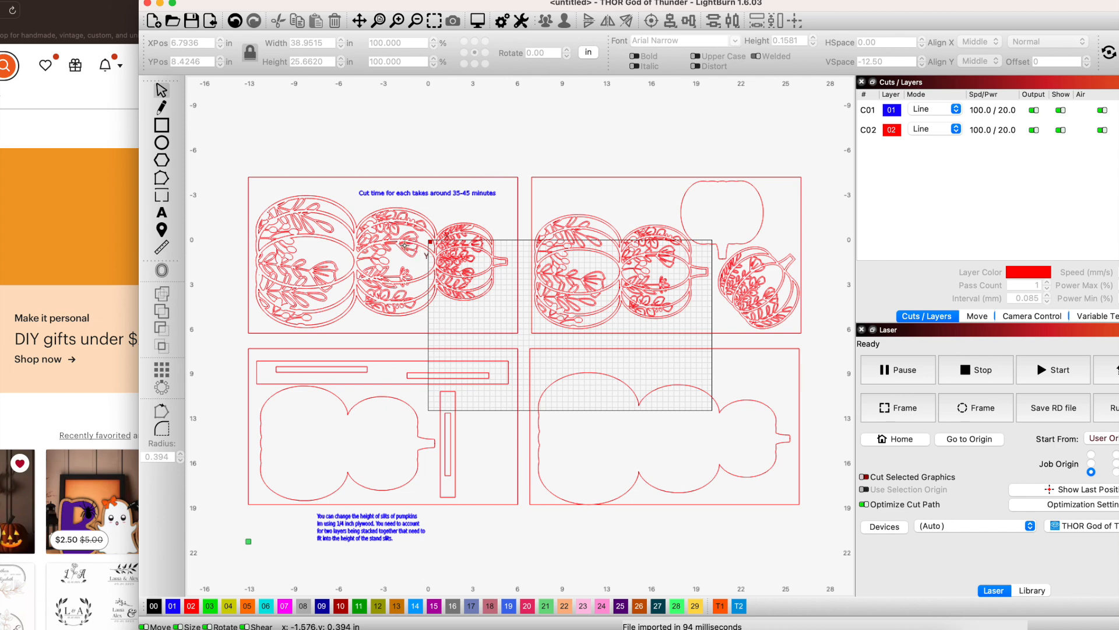
pyautogui.scroll(2, 517, 449)
pyautogui.scroll(-4, 517, 449)
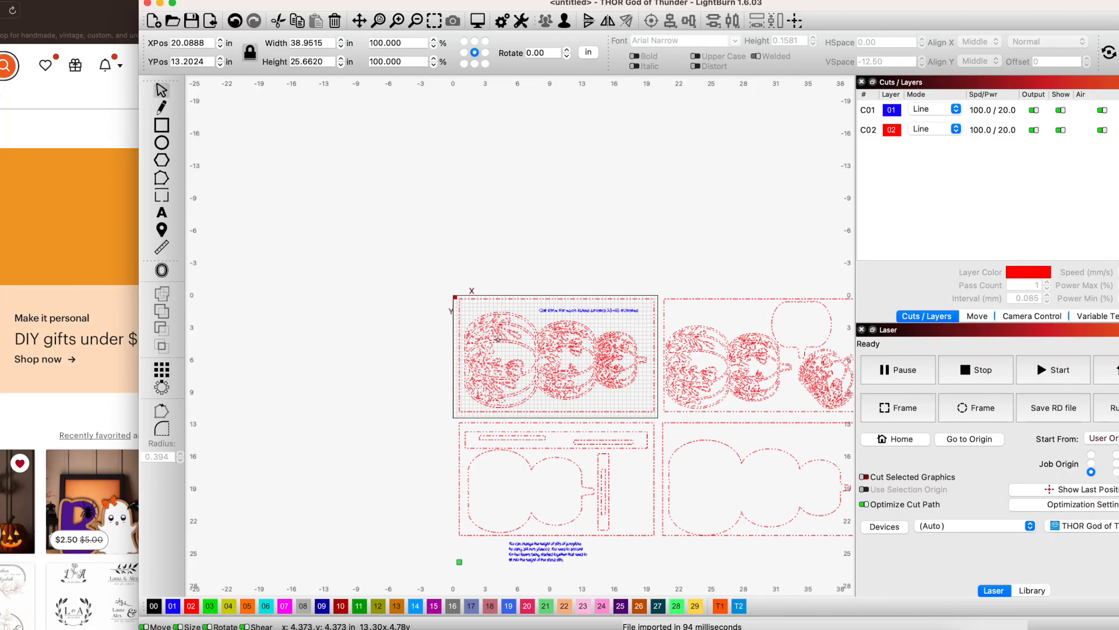
pyautogui.moveTo(497, 341); pyautogui.dragTo(498, 341)
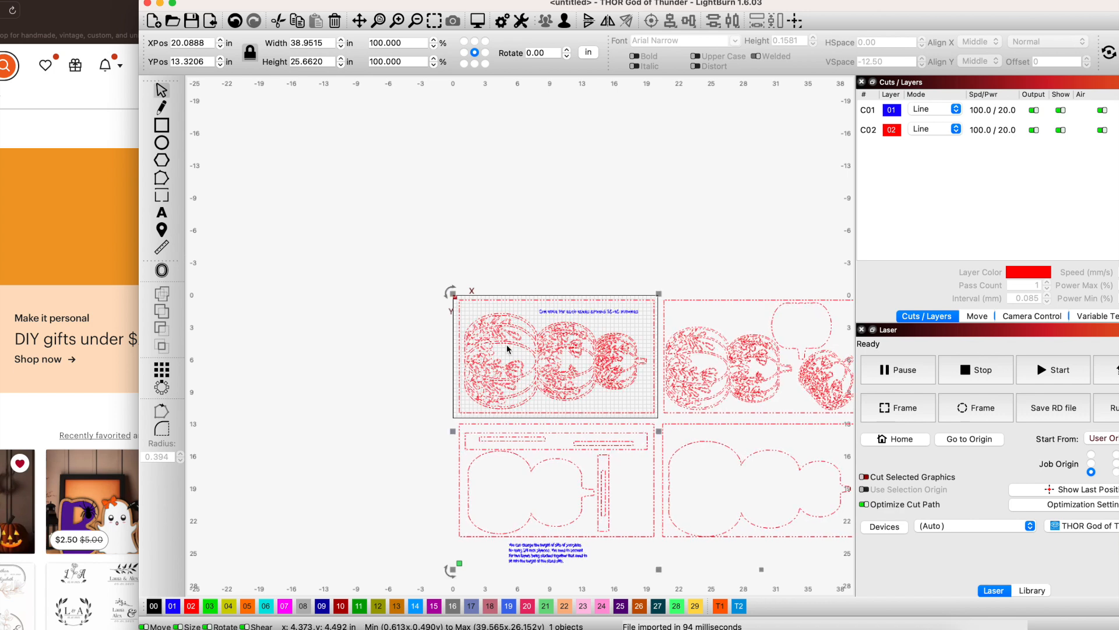
pyautogui.click(651, 502)
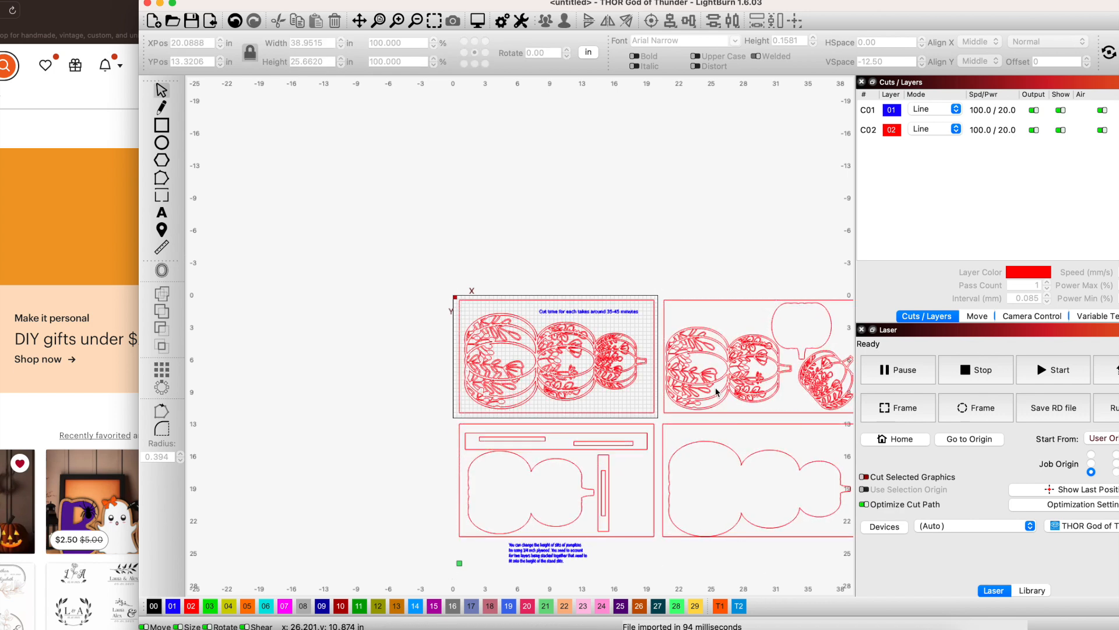
# Move the whole design up and to the left, partly off the work area, and ungroup it.
pyautogui.moveTo(587, 417); pyautogui.dragTo(383, 324)
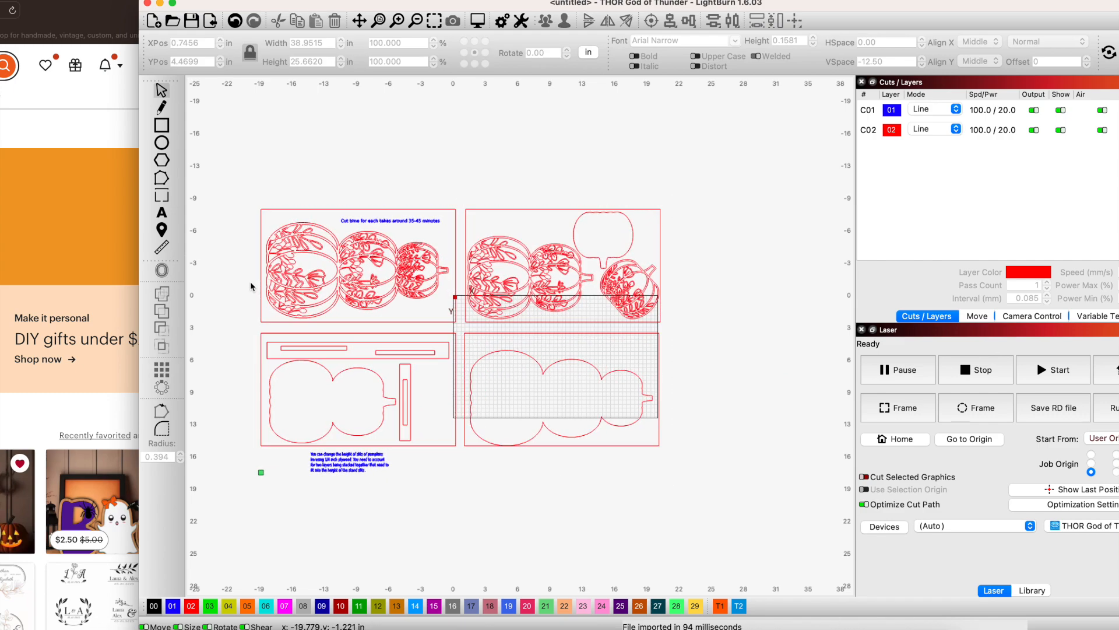
pyautogui.rightClick(315, 280)
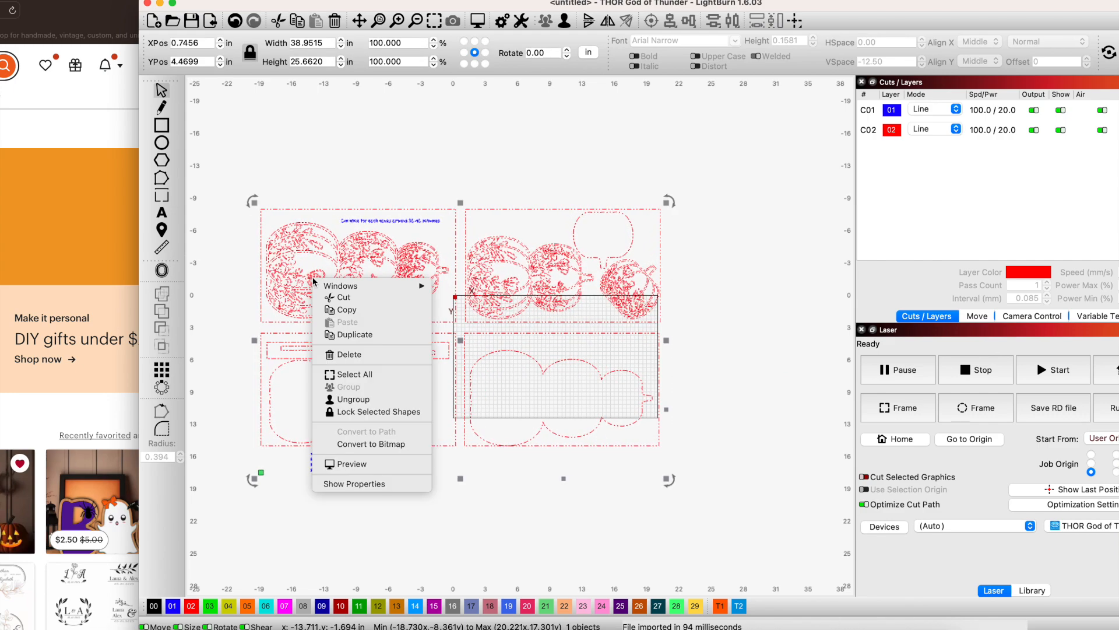
pyautogui.click(376, 399)
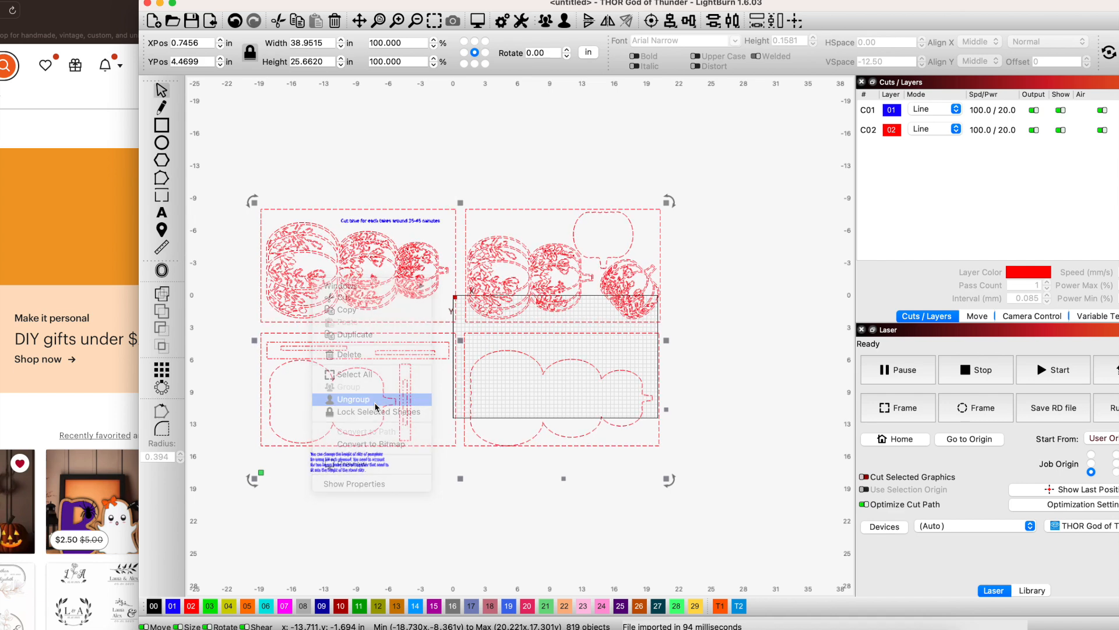
# Delete the two lower panels with their note and the upper-right pumpkin panel.
pyautogui.click(234, 327)
pyautogui.moveTo(234, 319); pyautogui.dragTo(759, 500)
pyautogui.press('Delete')
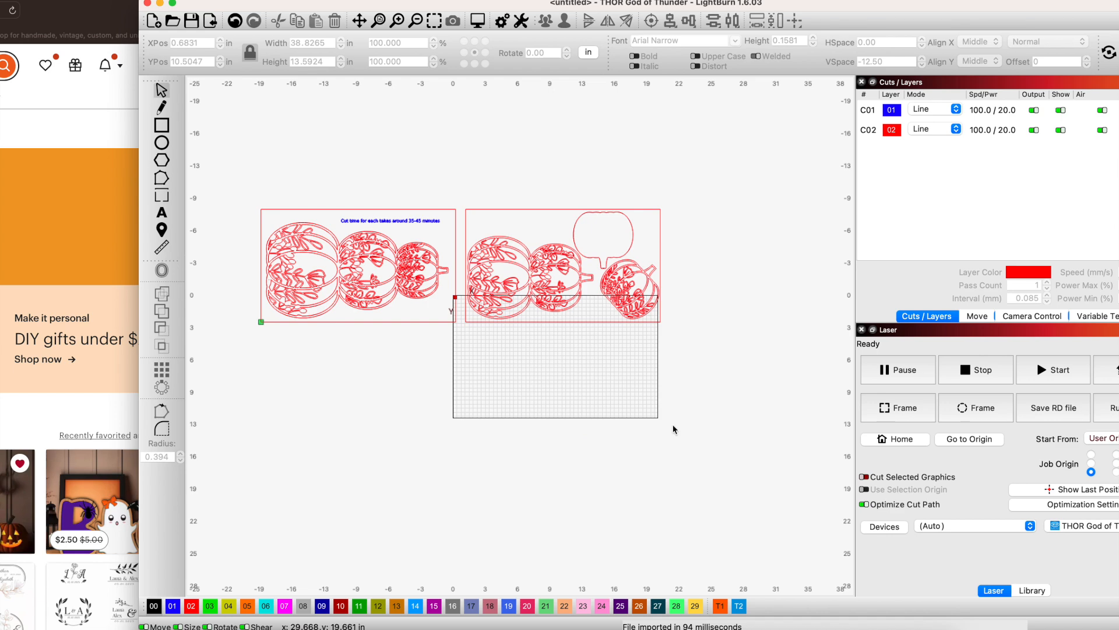
pyautogui.moveTo(471, 201); pyautogui.dragTo(692, 343)
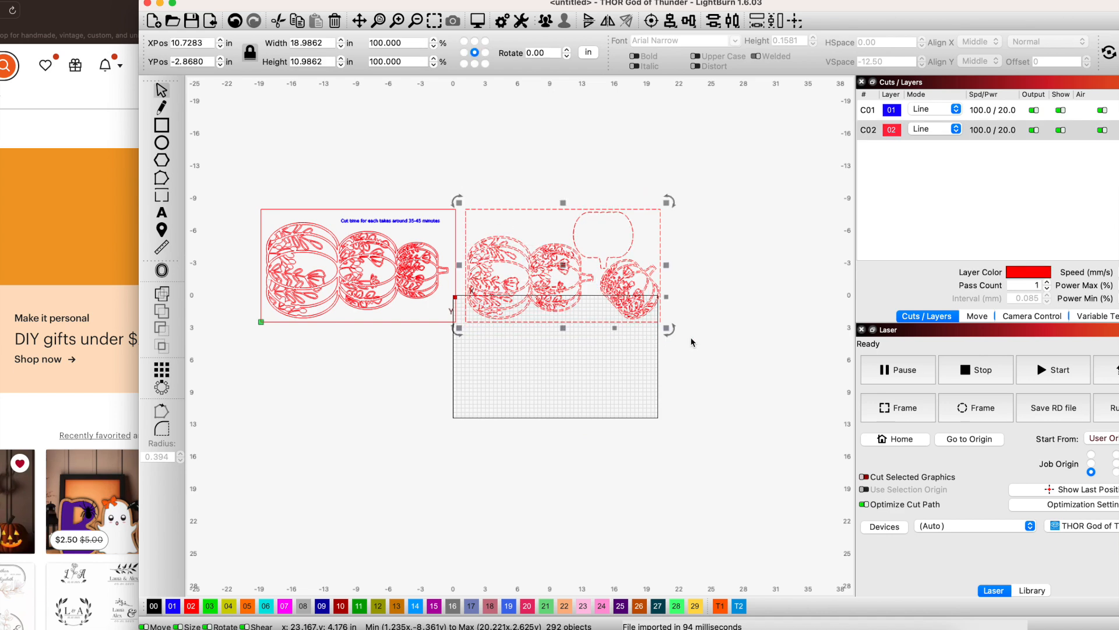
pyautogui.press('Delete')
# Move the complete remaining pumpkin panel, including its frame and cut-time text, inside the work area.
pyautogui.moveTo(237, 177); pyautogui.dragTo(460, 350)
pyautogui.moveTo(381, 271); pyautogui.dragTo(527, 338)
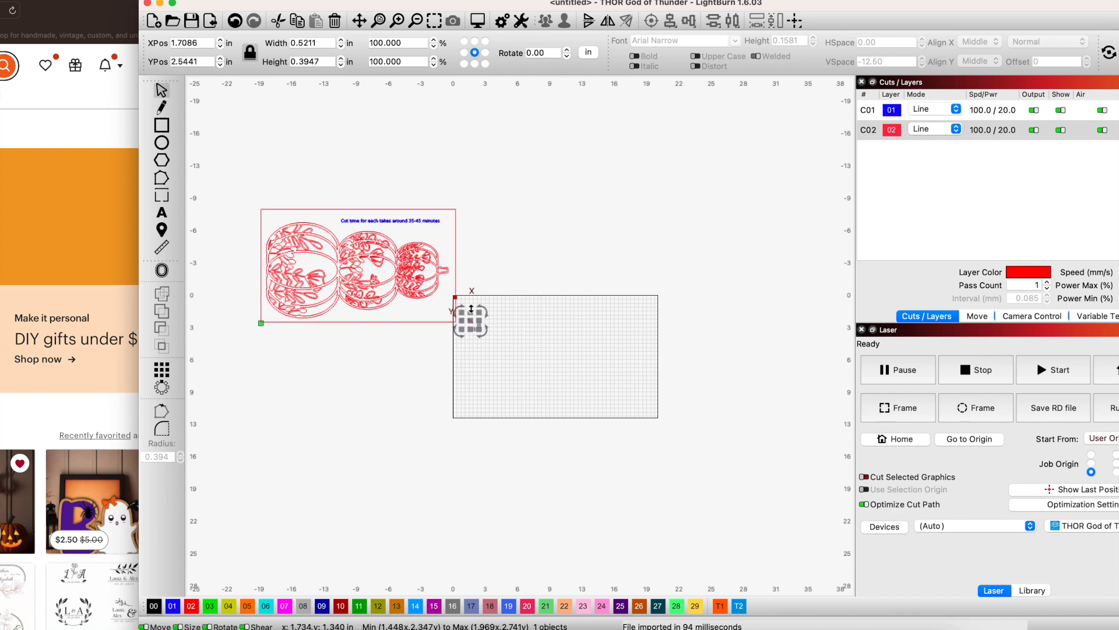
pyautogui.moveTo(471, 310); pyautogui.dragTo(356, 245)
pyautogui.moveTo(238, 176); pyautogui.dragTo(527, 358)
pyautogui.moveTo(328, 247); pyautogui.dragTo(517, 337)
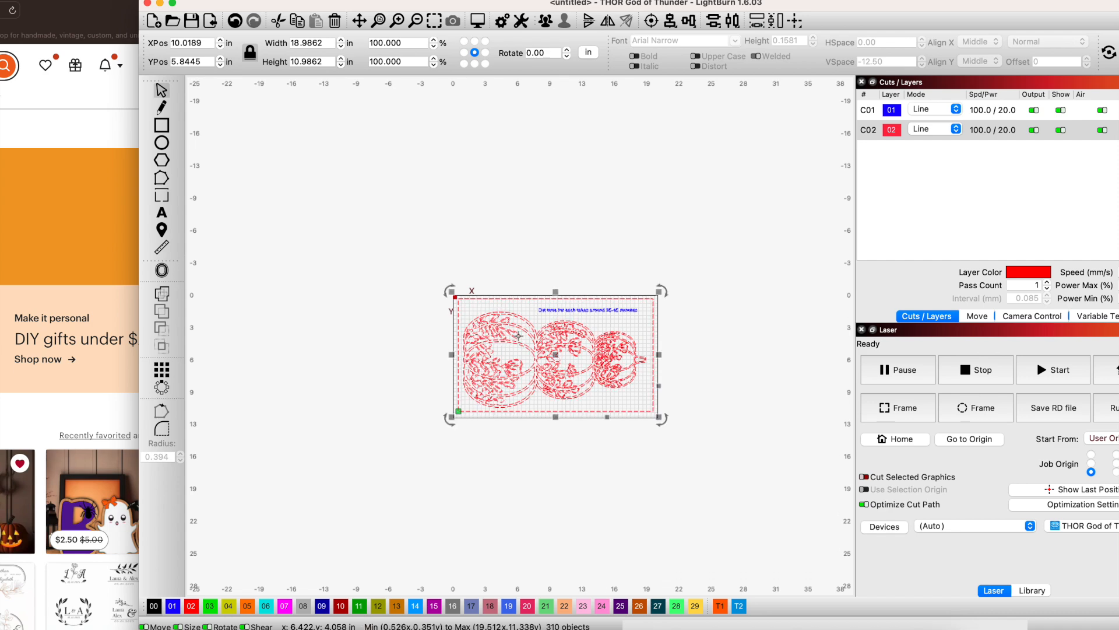
pyautogui.click(609, 464)
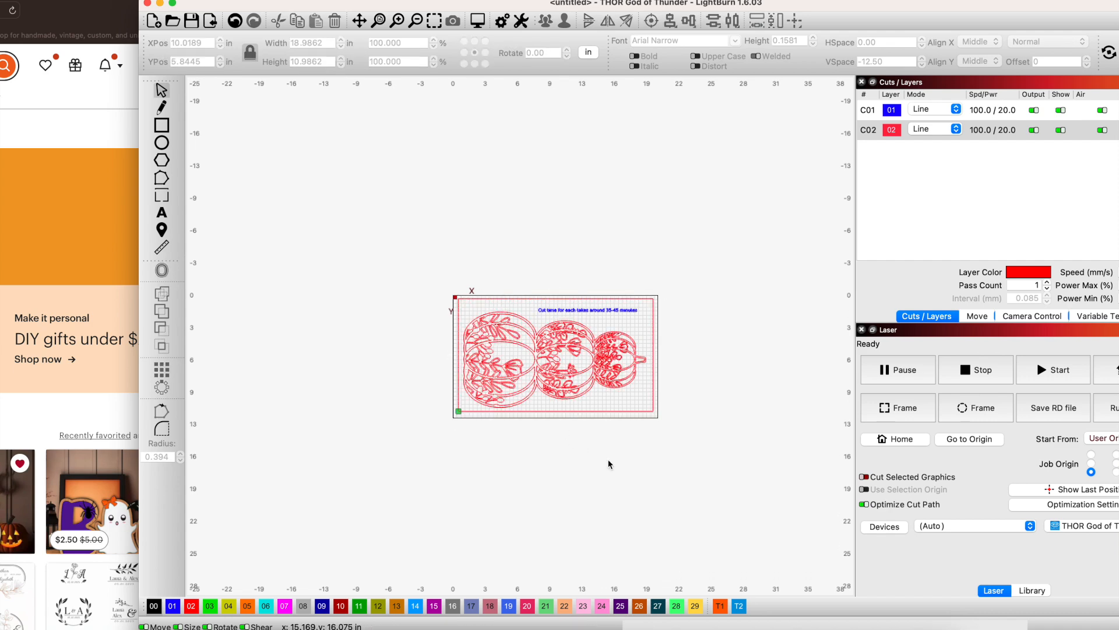
pyautogui.click(103, 135)
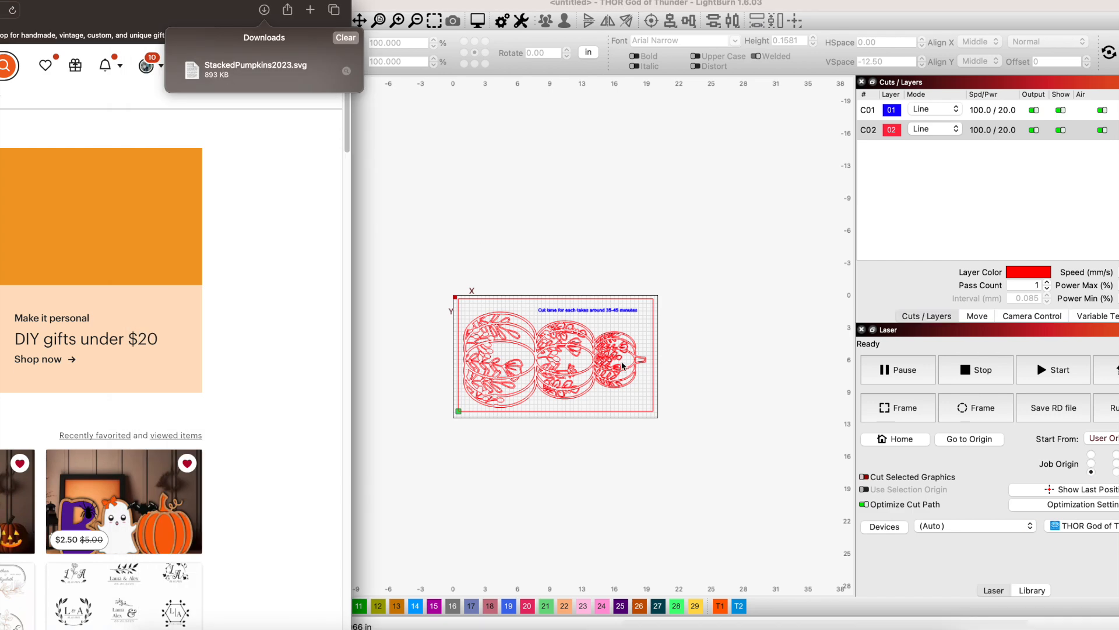
pyautogui.click(565, 275)
# Delete the blue "Cut time for each takes around 35-45 minutes" text from the panel.
pyautogui.scroll(2, 583, 403)
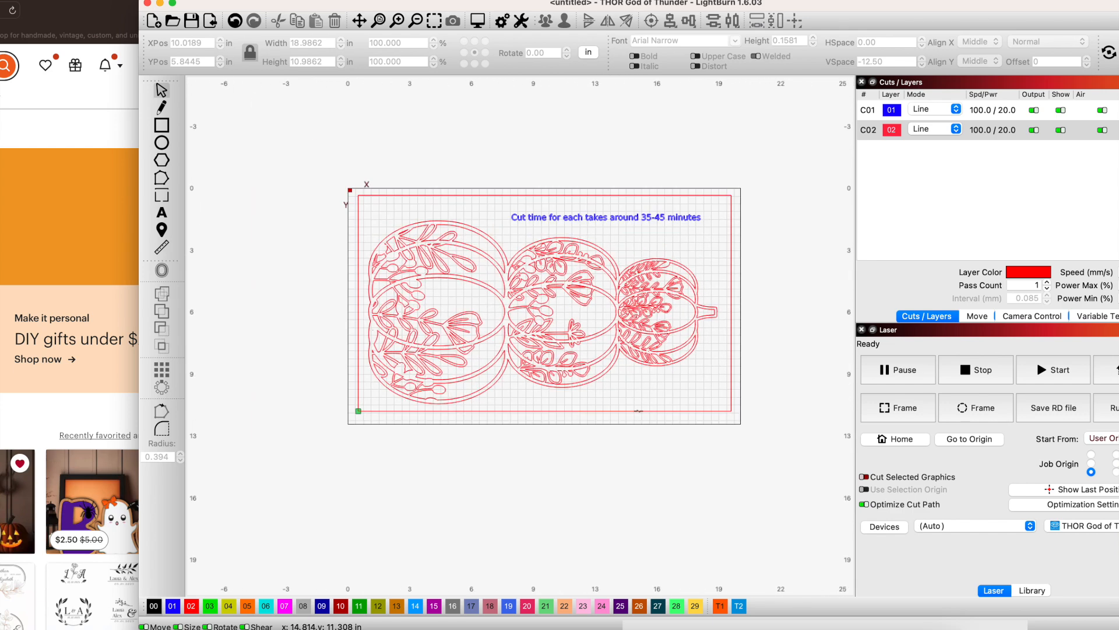
pyautogui.scroll(1, 639, 411)
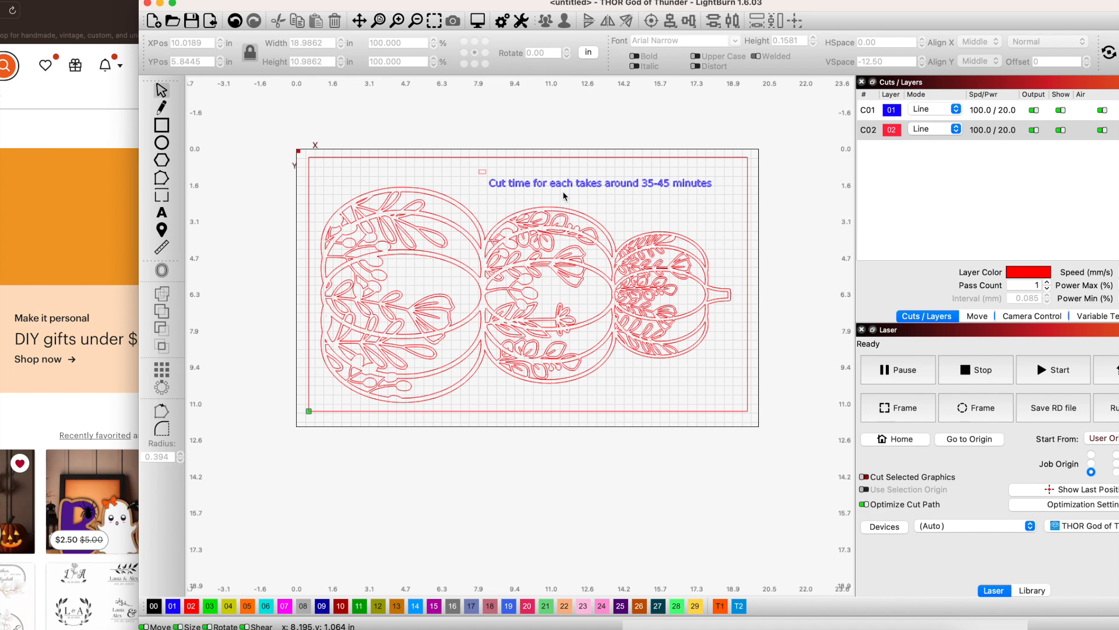
pyautogui.click(721, 190)
pyautogui.press('Delete')
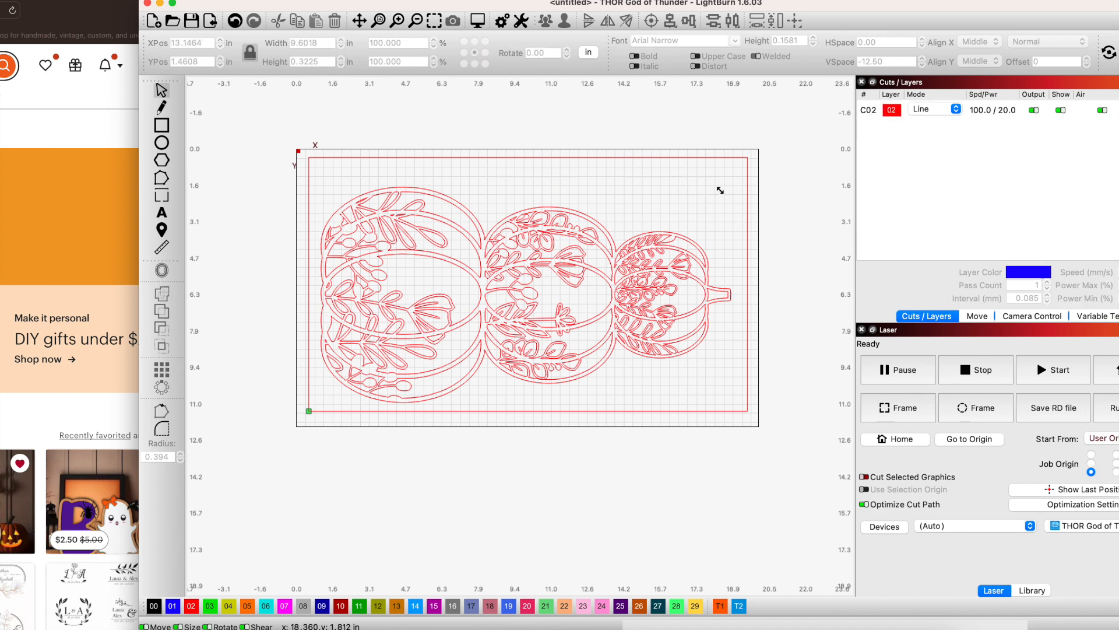
# Group the frame with all pumpkin shapes and move the group into the work area's origin corner.
pyautogui.click(354, 158)
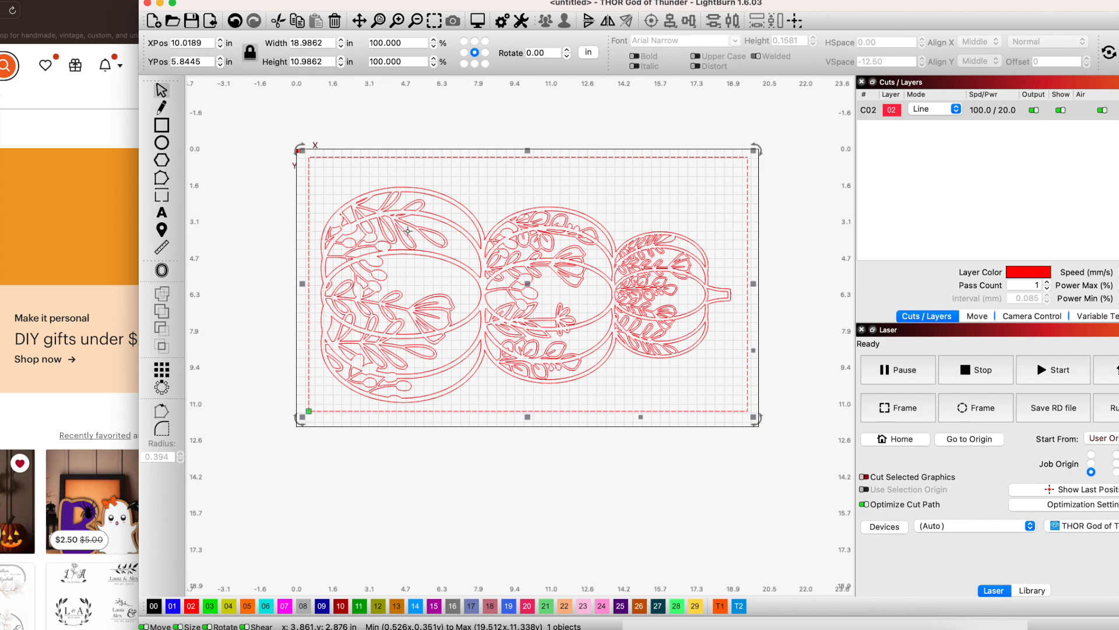
pyautogui.moveTo(261, 124); pyautogui.dragTo(812, 441)
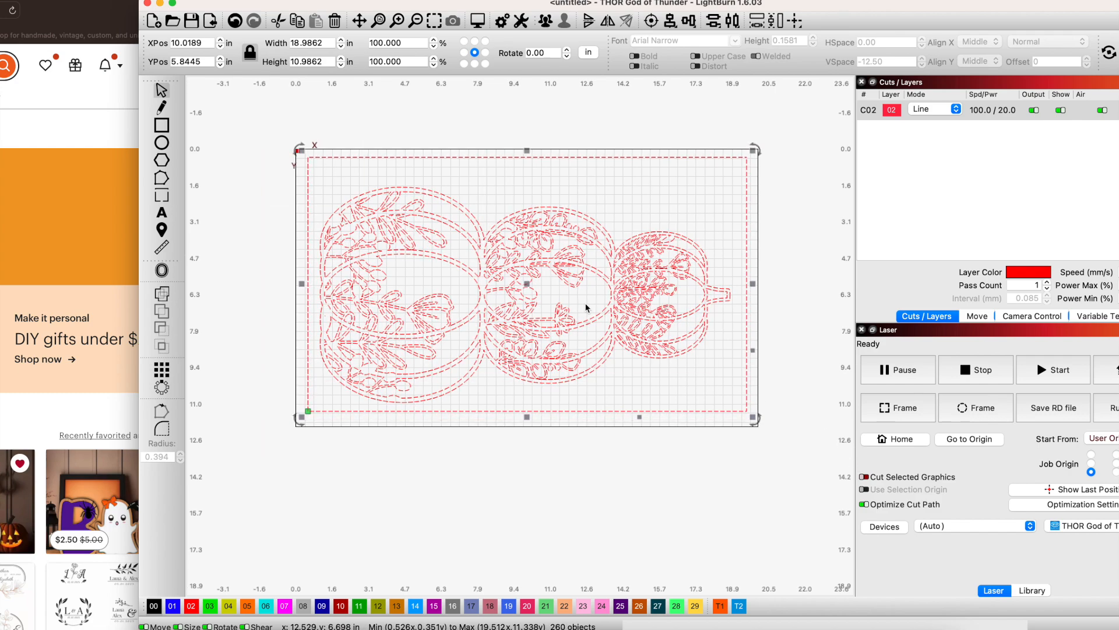
pyautogui.rightClick(586, 305)
pyautogui.click(621, 412)
pyautogui.moveTo(551, 316); pyautogui.dragTo(544, 310)
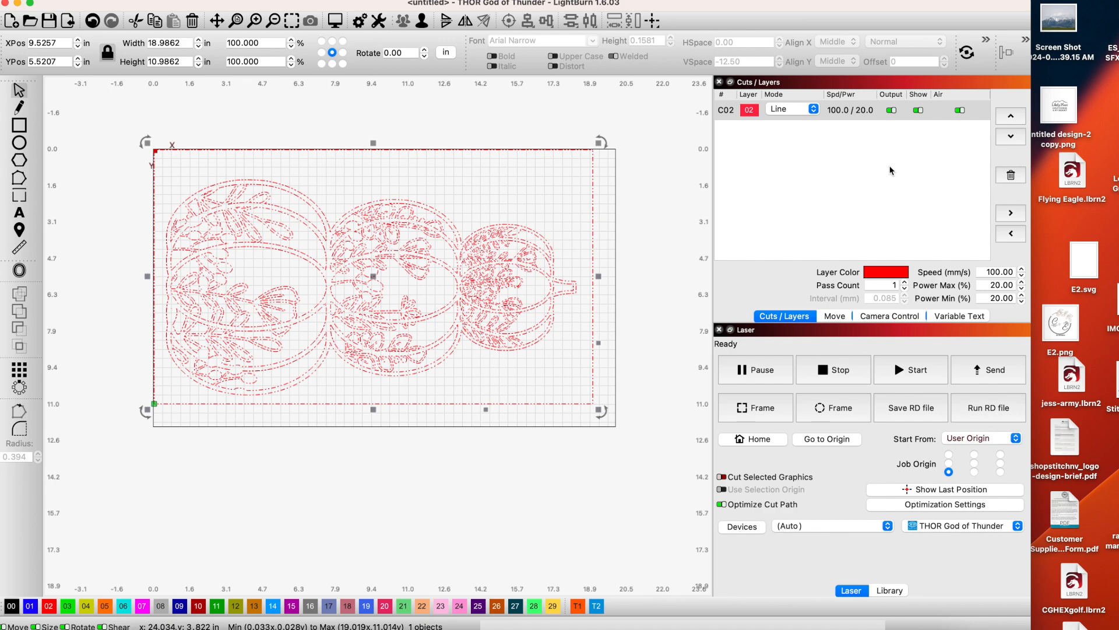
# Set layer C02's cut speed to 10 mm/sec, max power to 90% and min power to 10%.
pyautogui.click(965, 119)
pyautogui.doubleClick(824, 114)
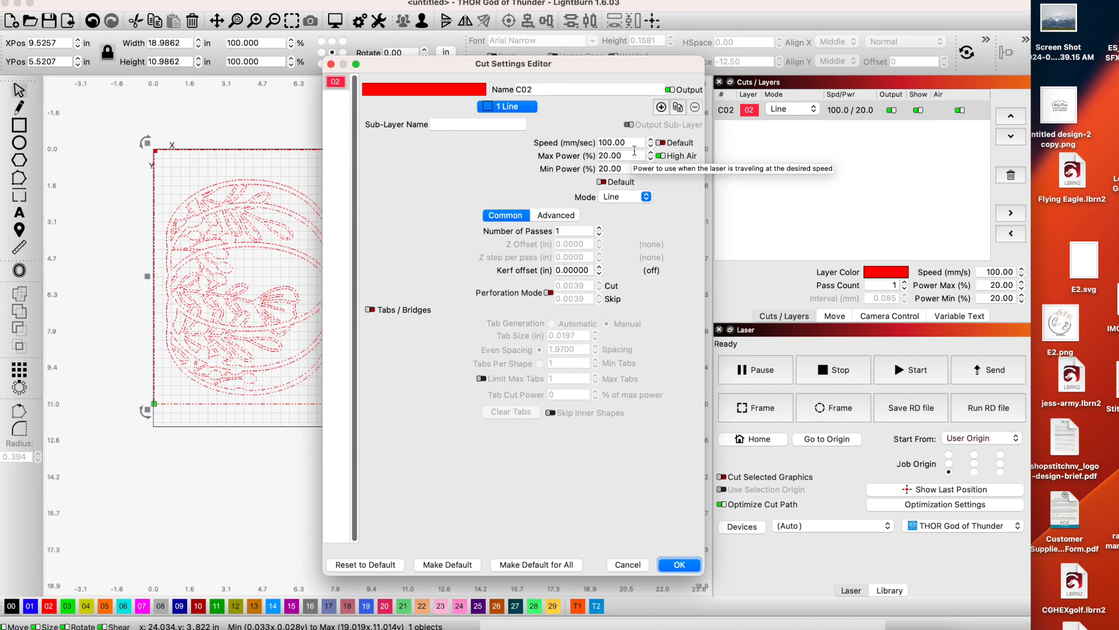
pyautogui.moveTo(626, 143); pyautogui.dragTo(603, 143)
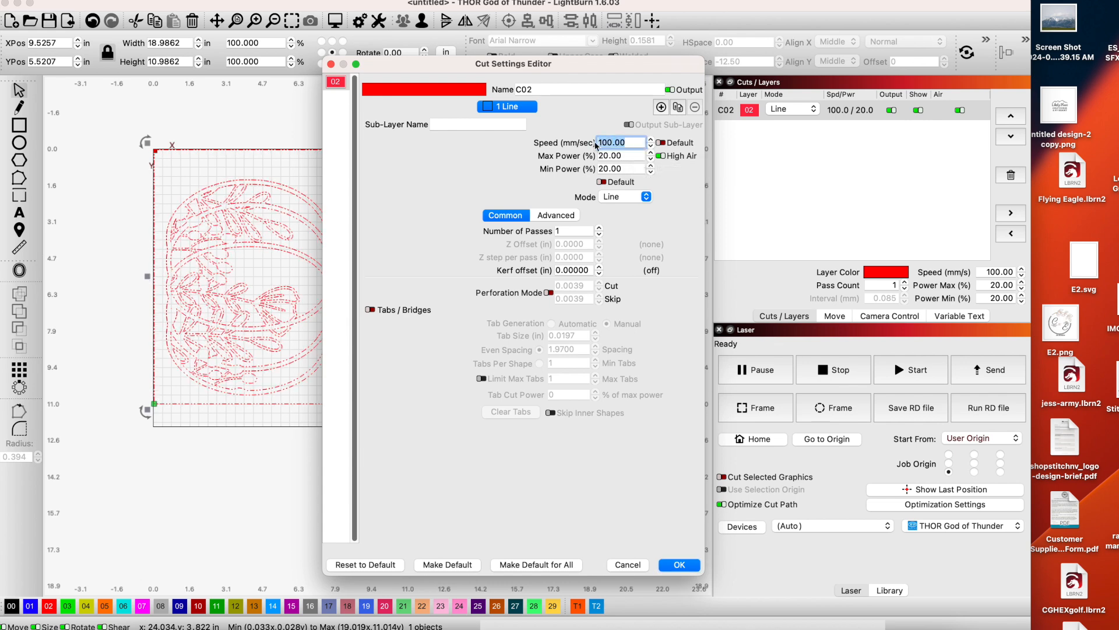
pyautogui.write('10')
pyautogui.press('Tab')
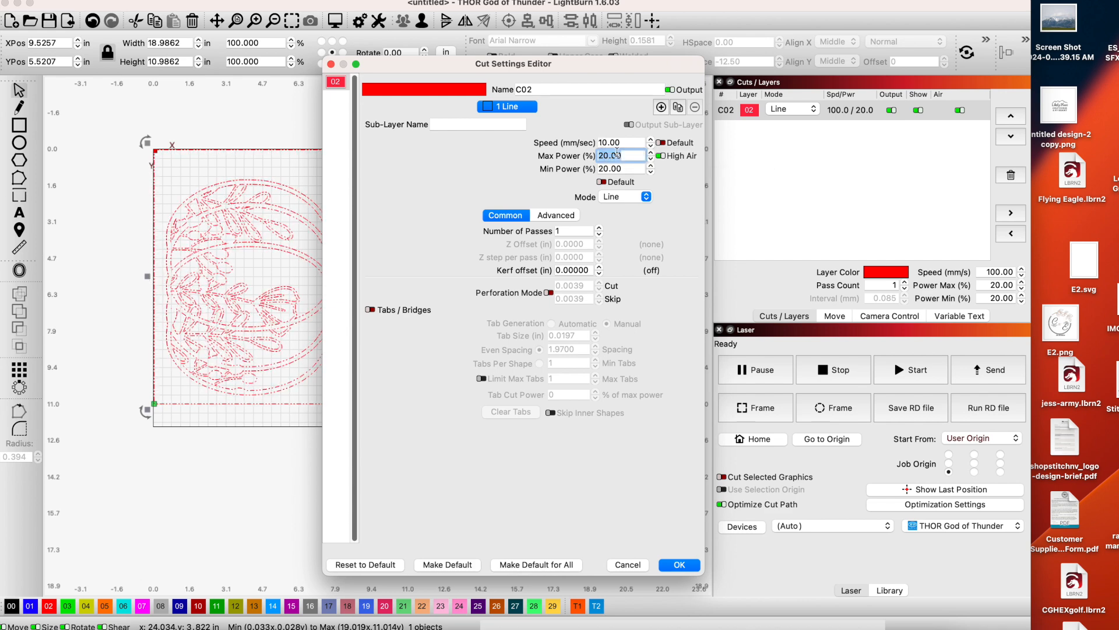
pyautogui.write('90')
pyautogui.press('Tab')
pyautogui.write('10')
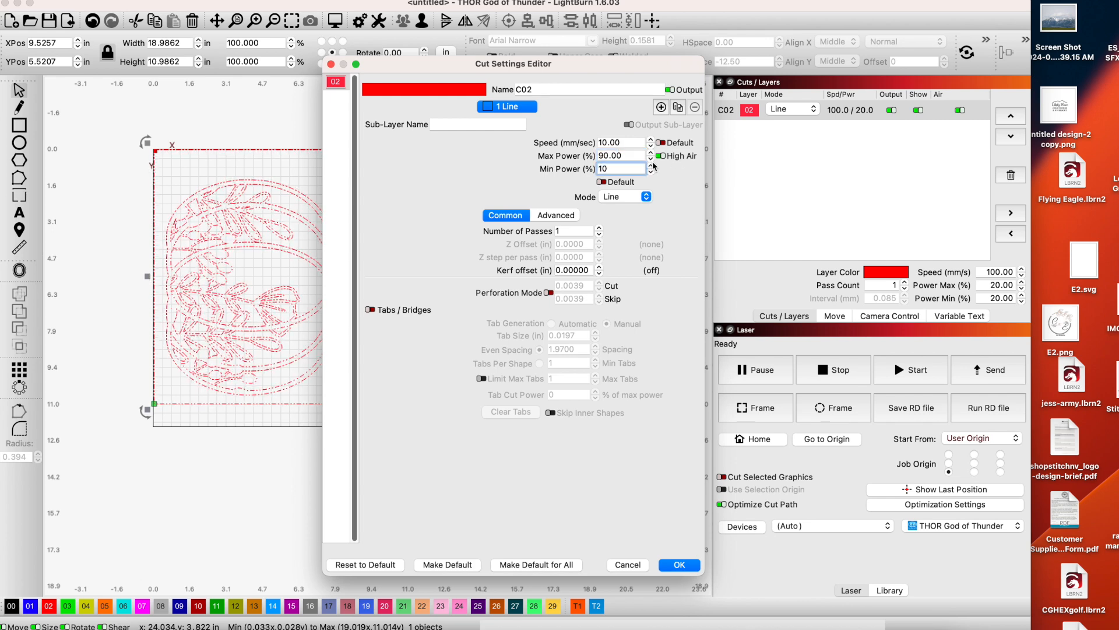
pyautogui.press('Tab')
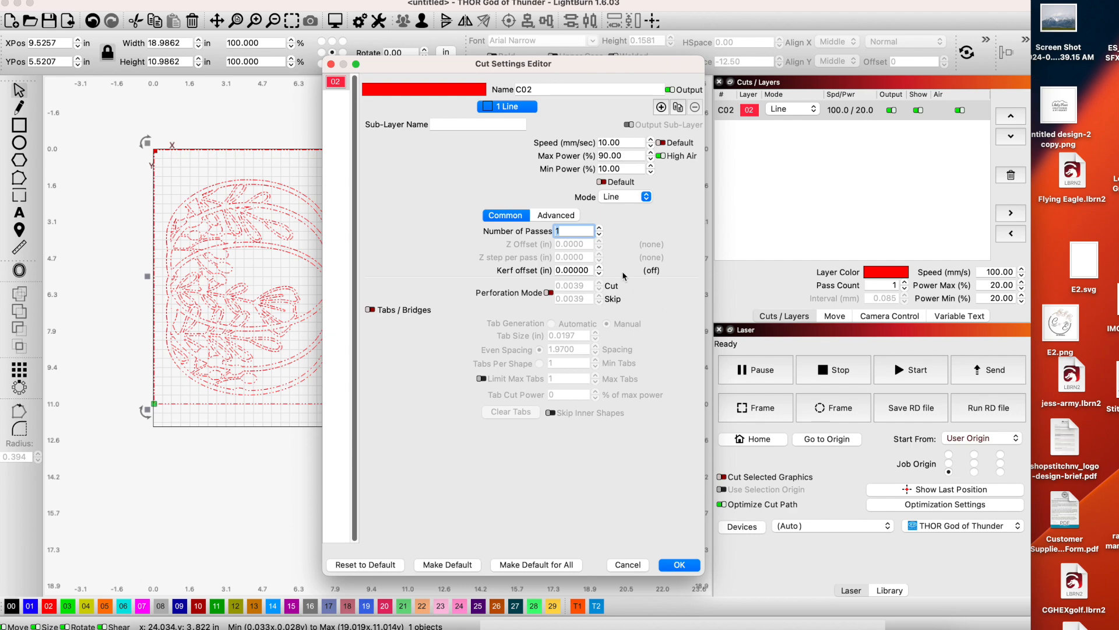
pyautogui.click(680, 565)
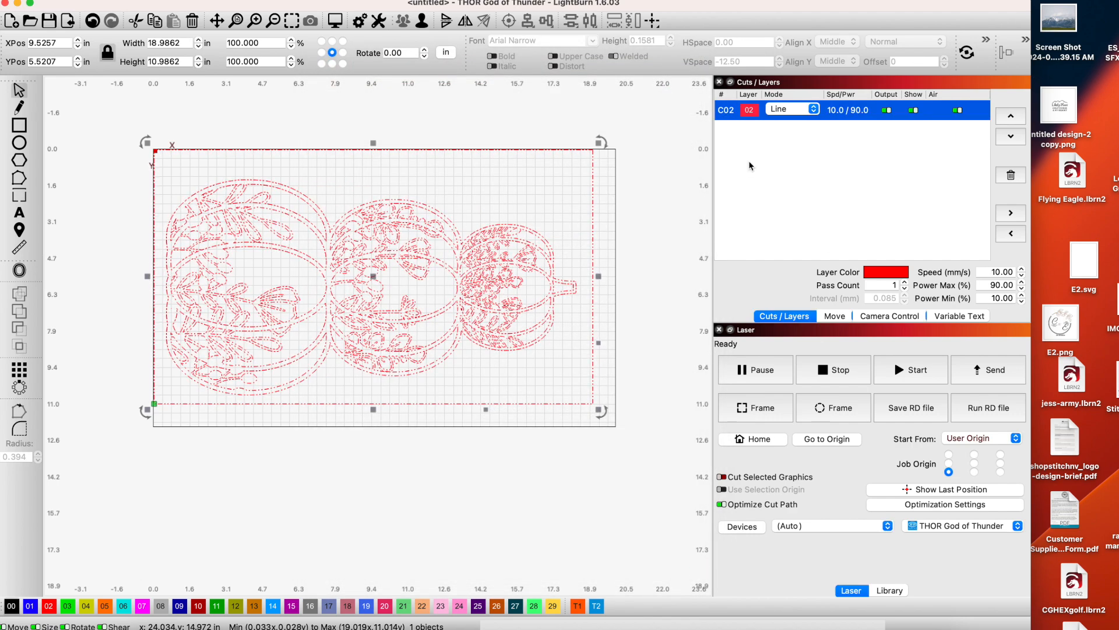